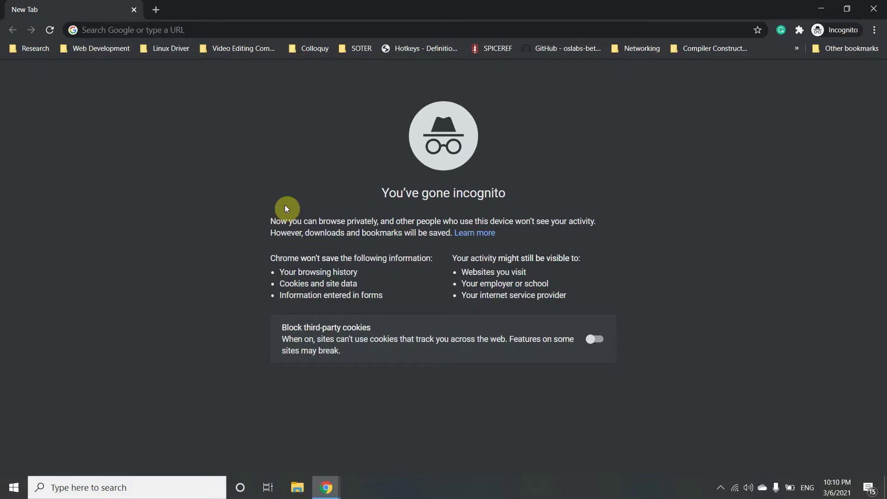
Step: Search the web for "download code blocks" and open the Code::Blocks Downloads page
click(261, 32)
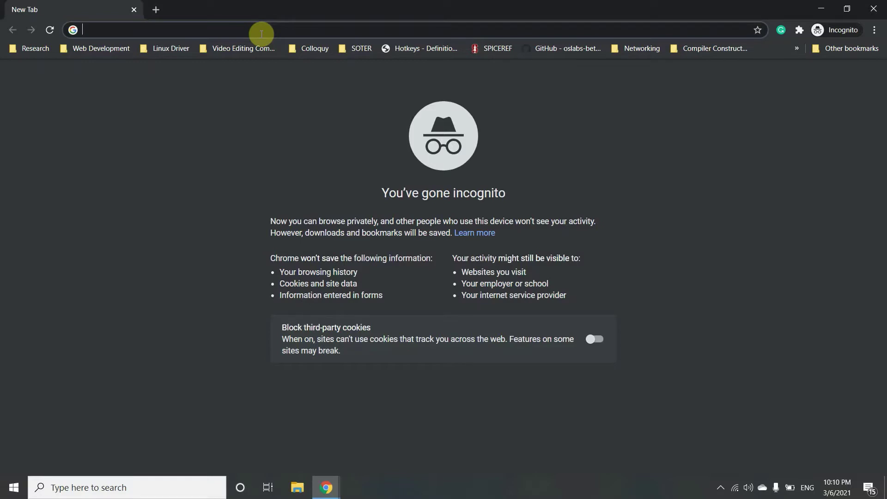
text(downl)
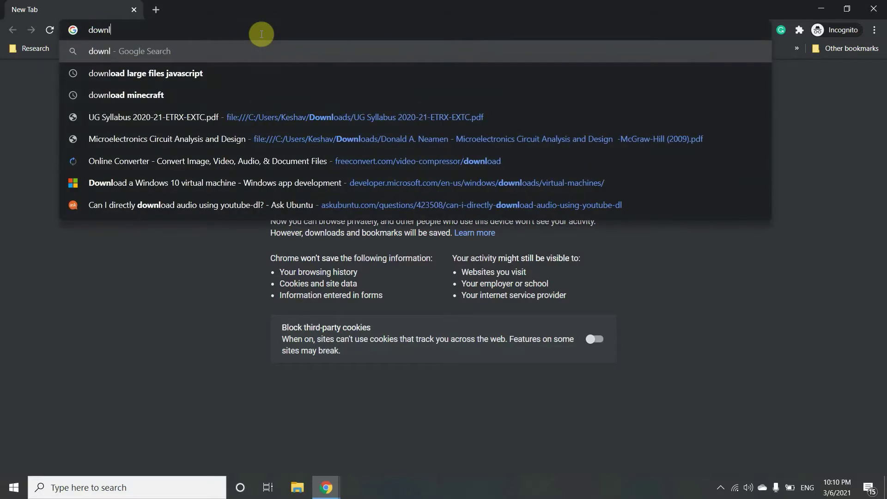
text(oad c)
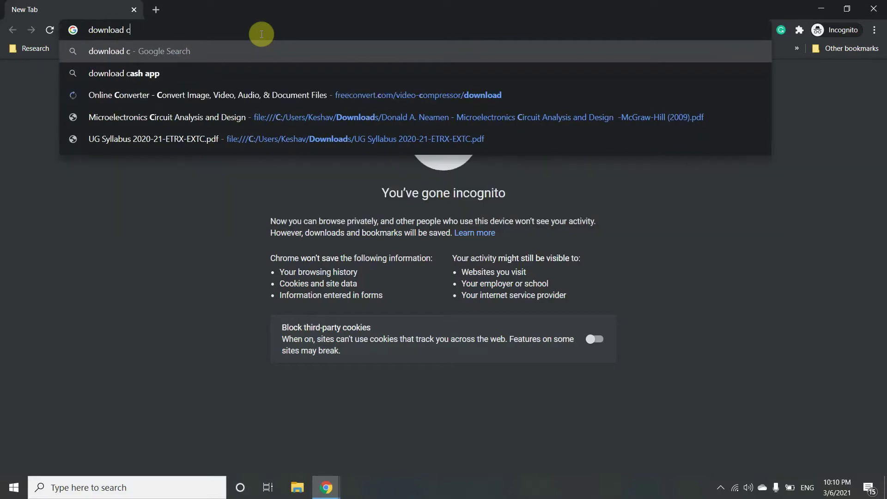
text(ode blocks)
key(Return)
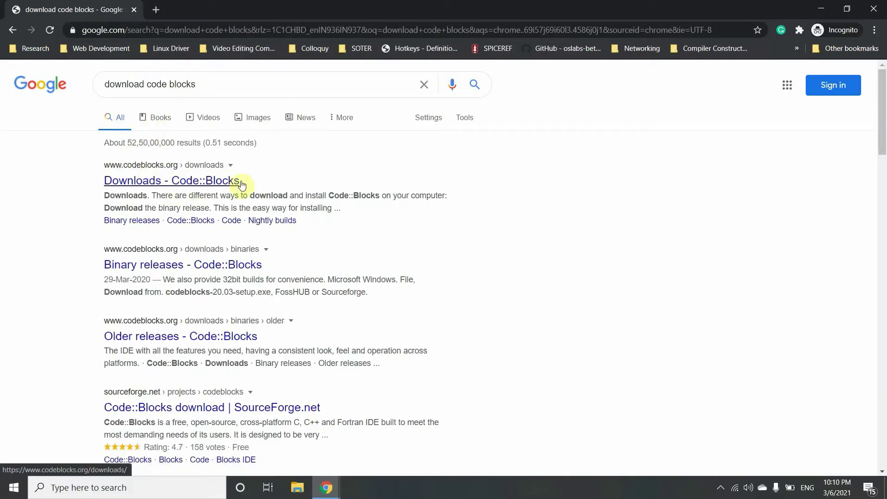
click(159, 180)
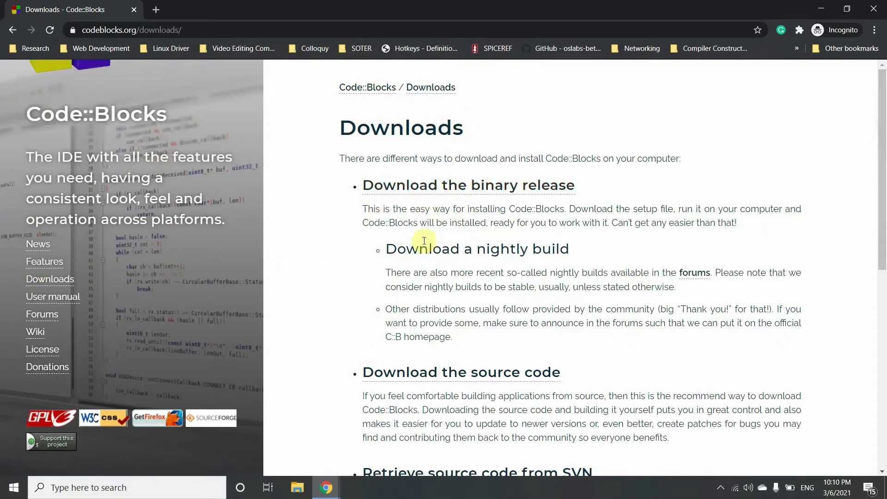
Step: Open the binary release downloads and find the setup packages for Microsoft Windows
click(433, 191)
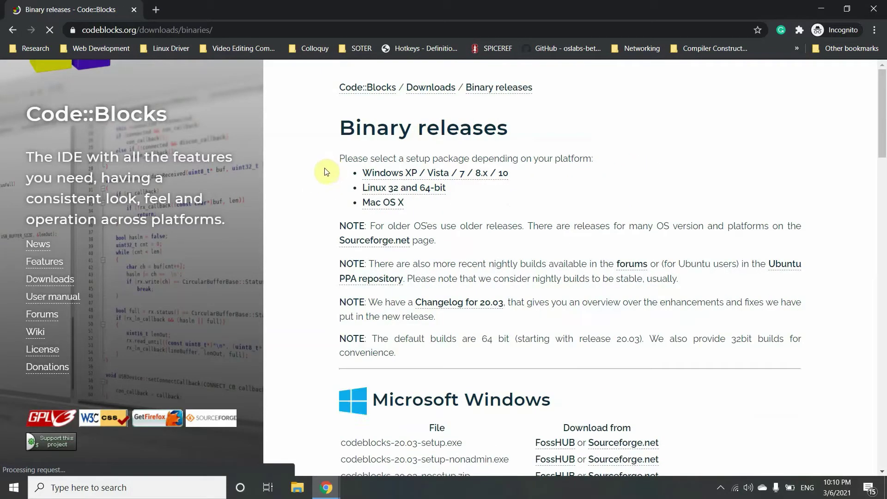
scroll(409, 118, down, 3)
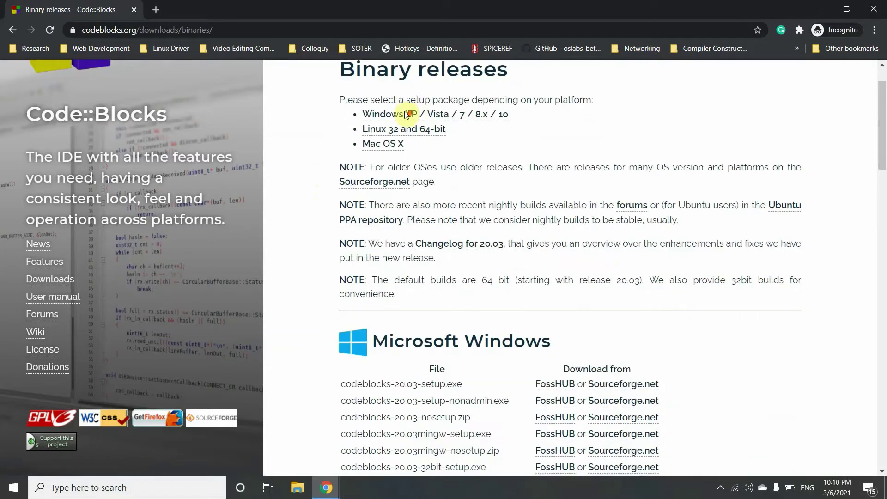
scroll(439, 139, up, 2)
scroll(445, 151, down, 4)
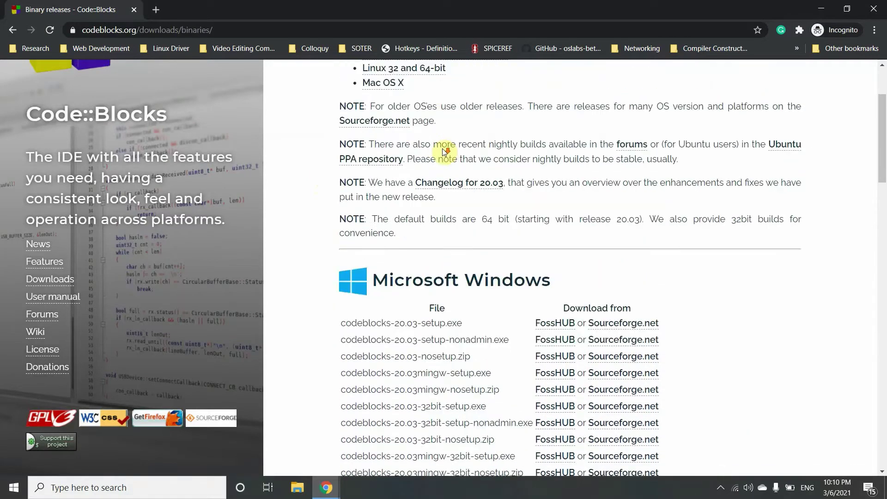
scroll(443, 149, down, 1)
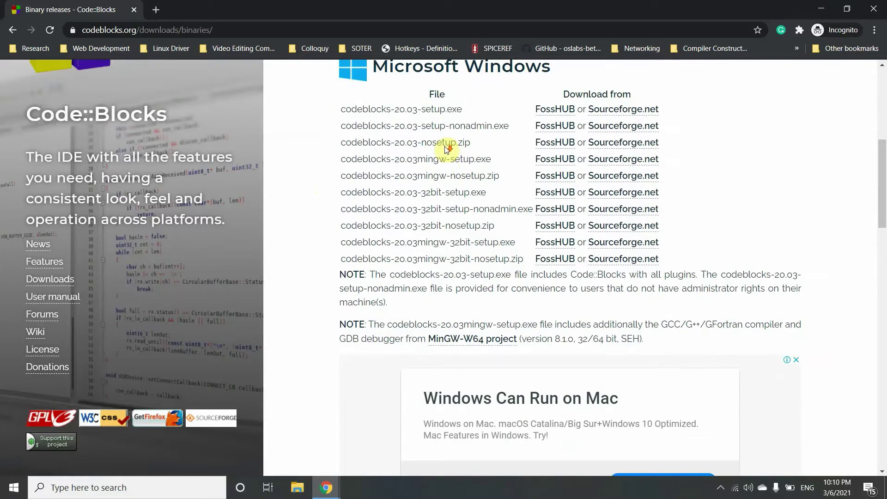
scroll(452, 148, up, 2)
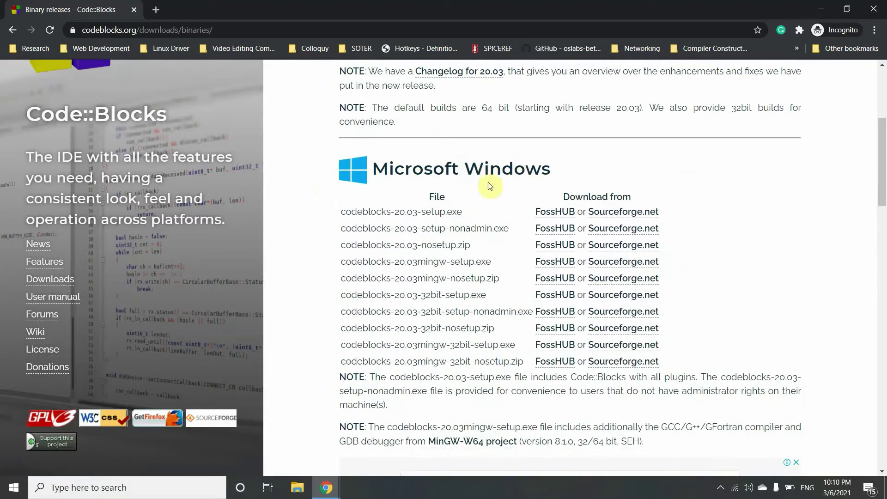
scroll(471, 201, down, 1)
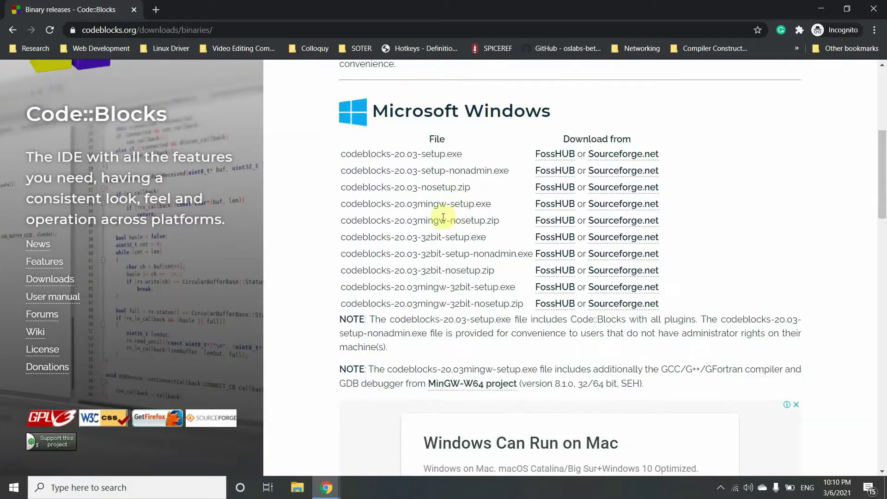
Step: Start downloading codeblocks-20.03mingw-setup.exe from Sourceforge.net
drag(341, 207, 434, 204)
click(284, 205)
scroll(289, 208, down, 1)
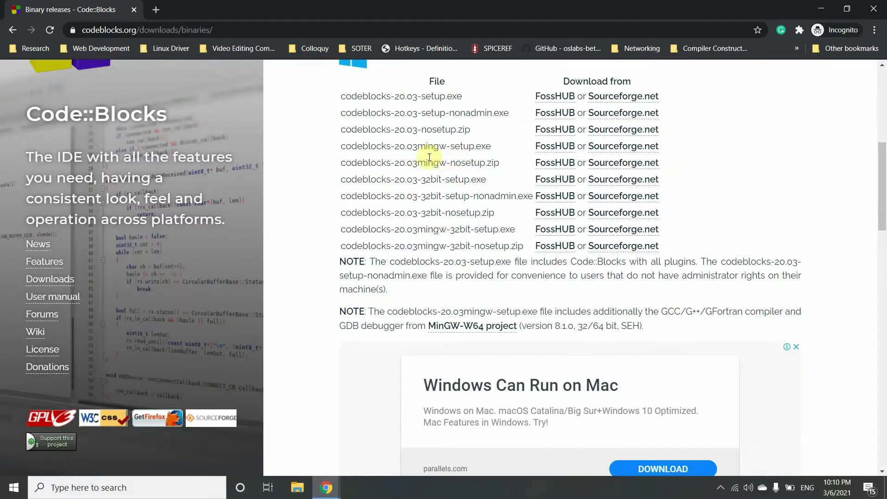
drag(418, 147, 447, 146)
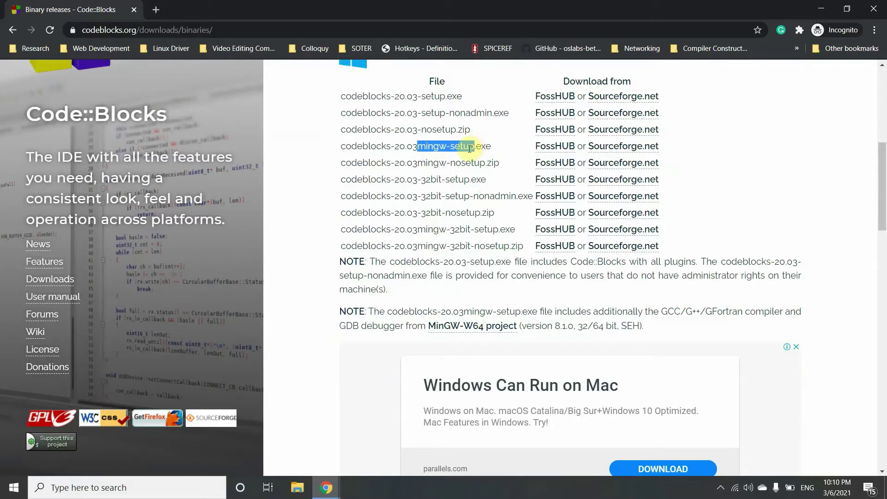
click(514, 145)
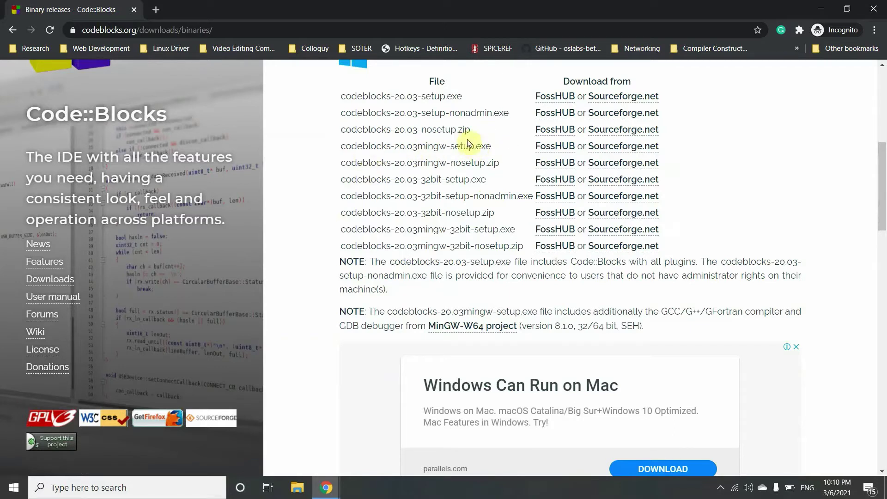
click(610, 148)
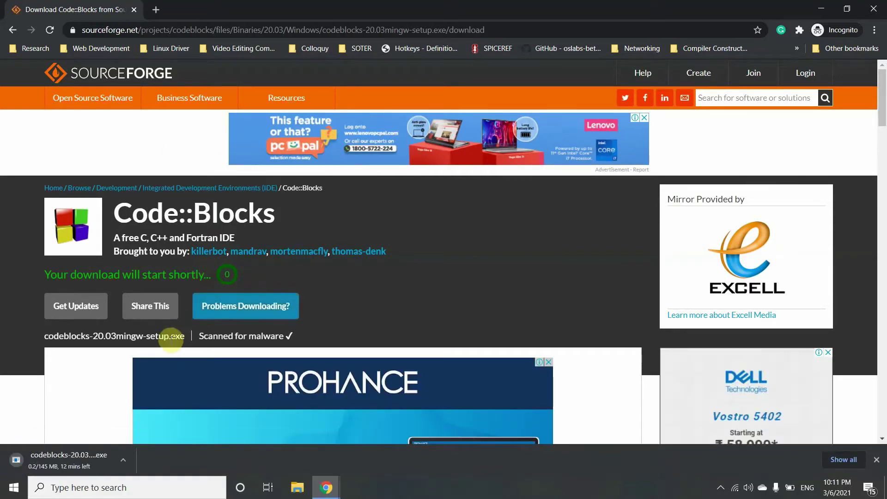
Step: Open the browser's downloads list and cancel the running download of the Code::Blocks setup file
click(118, 467)
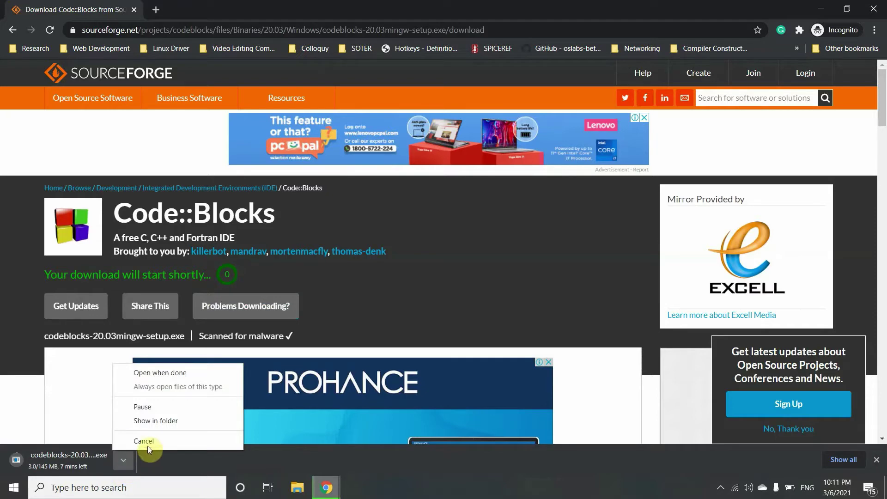
key(Escape)
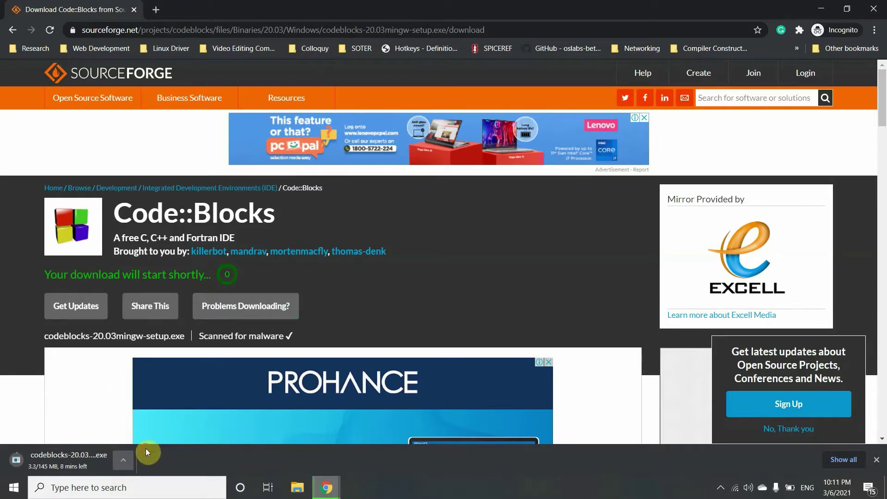
key(ctrl+j)
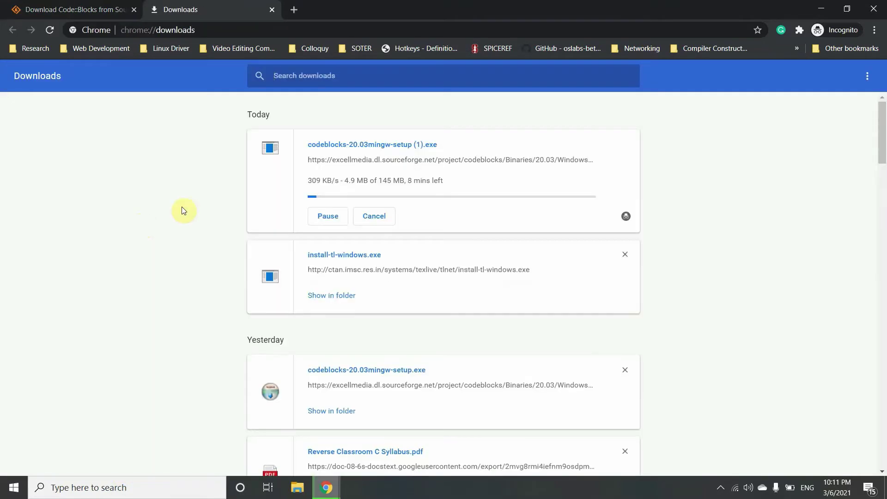
click(371, 213)
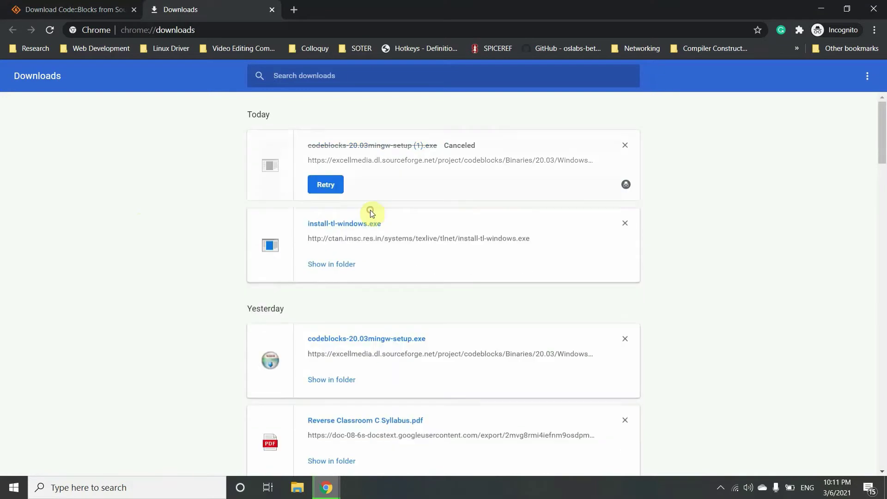
Step: Launch the already downloaded codeblocks-20.03mingw-setup.exe and minimize the browser window
click(376, 343)
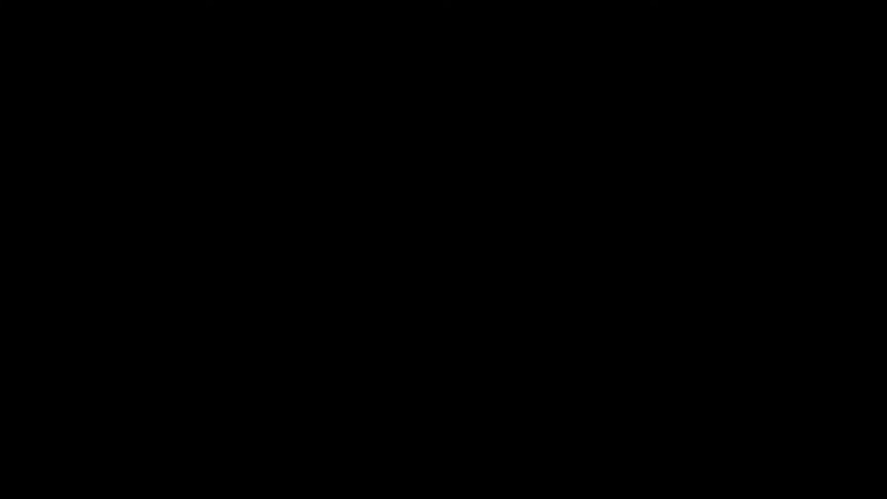
click(368, 323)
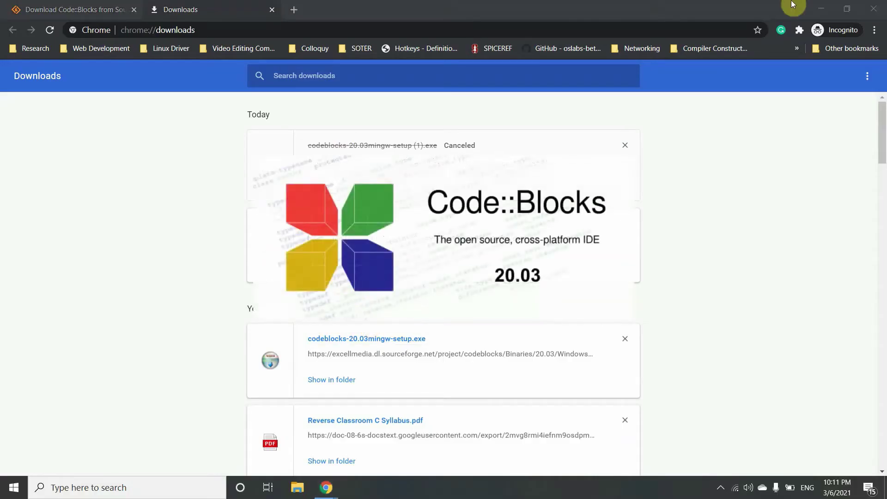
click(827, 6)
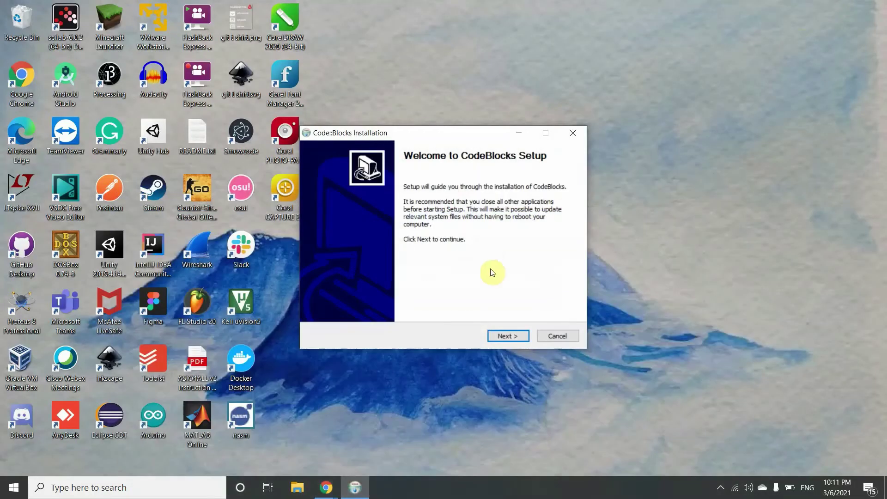
Step: Start the Code::Blocks setup, look through the license agreement and accept its terms
click(505, 336)
scroll(500, 275, down, 1)
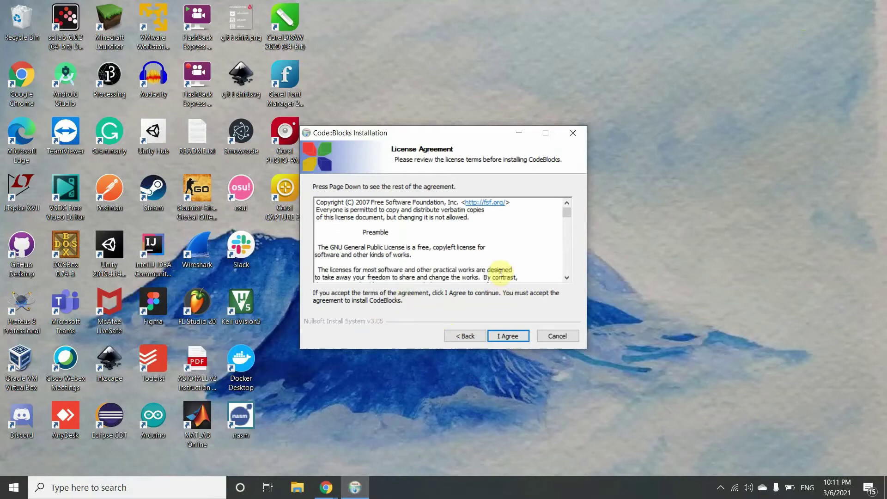
scroll(500, 274, down, 10)
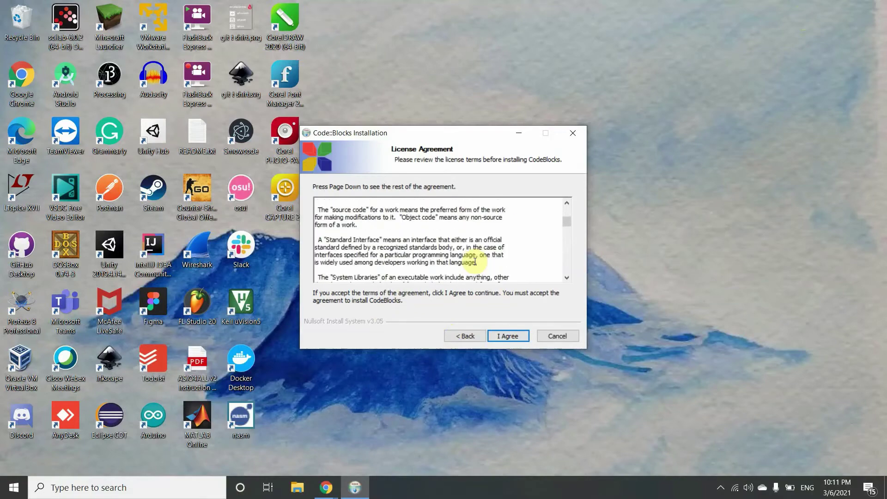
scroll(475, 262, down, 12)
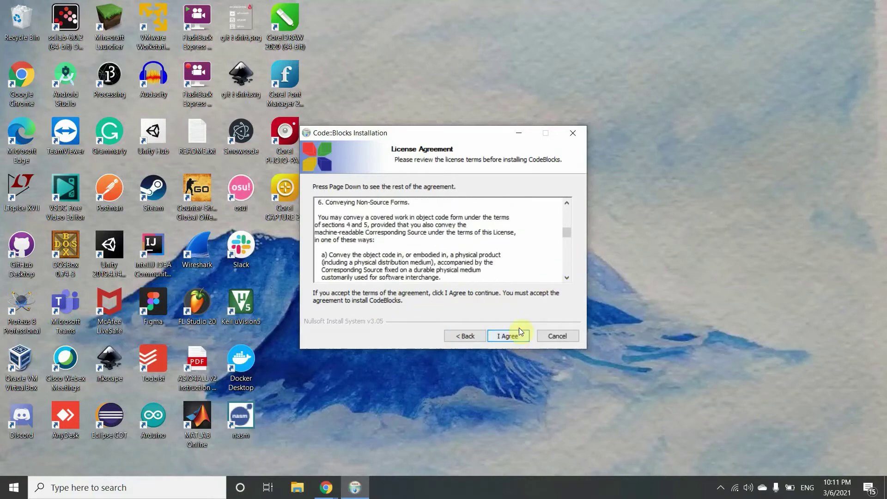
key(Page_Down)
click(510, 336)
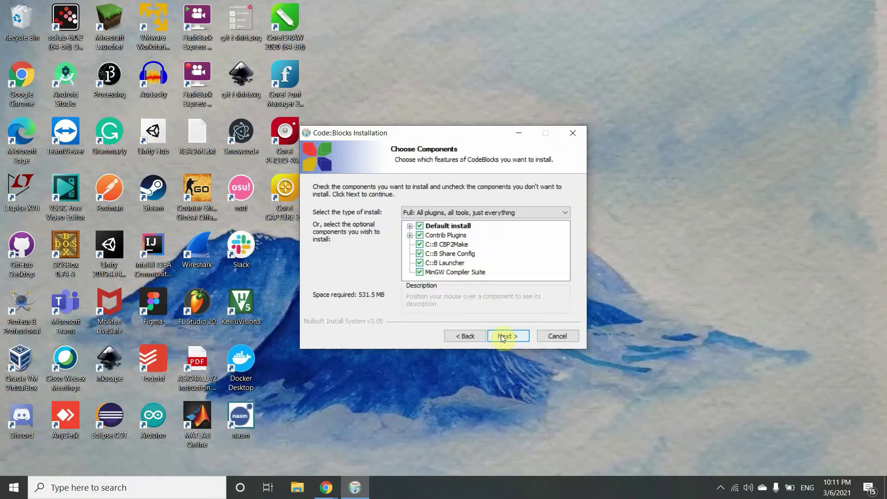
Step: Install the full set of components to C:\Program Files\CodeBlocks and run Code::Blocks when setup offers it
click(503, 337)
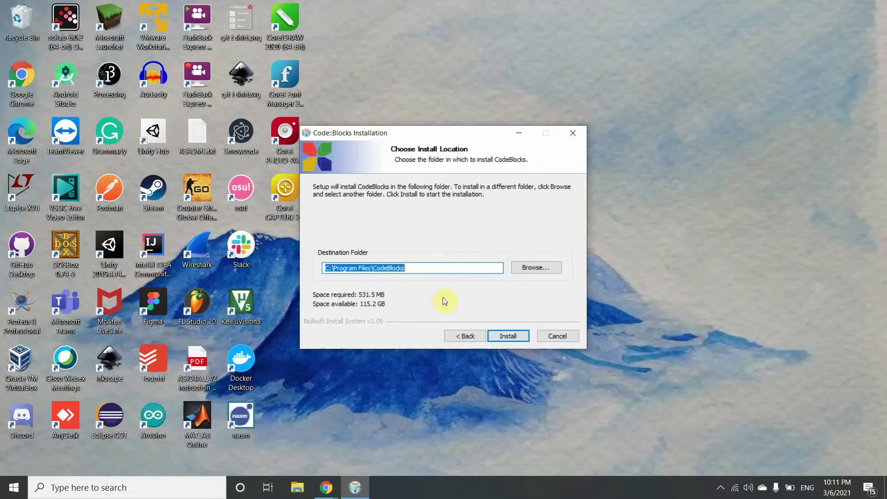
click(500, 336)
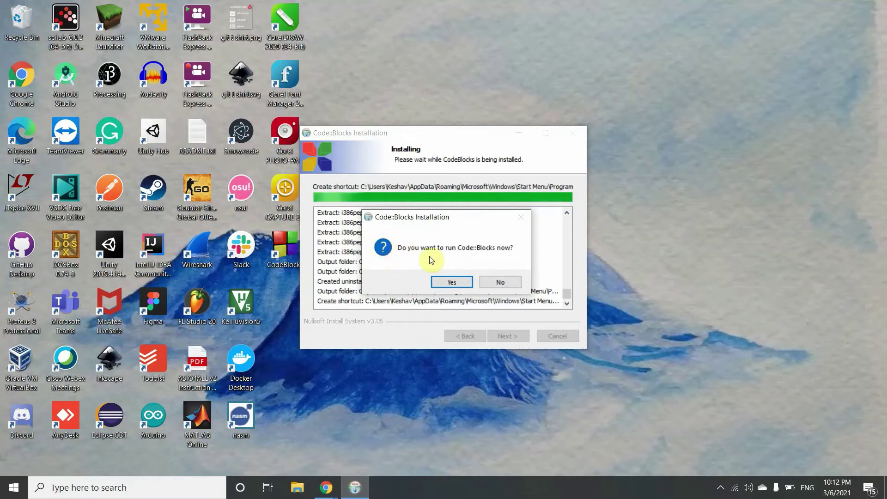
click(457, 280)
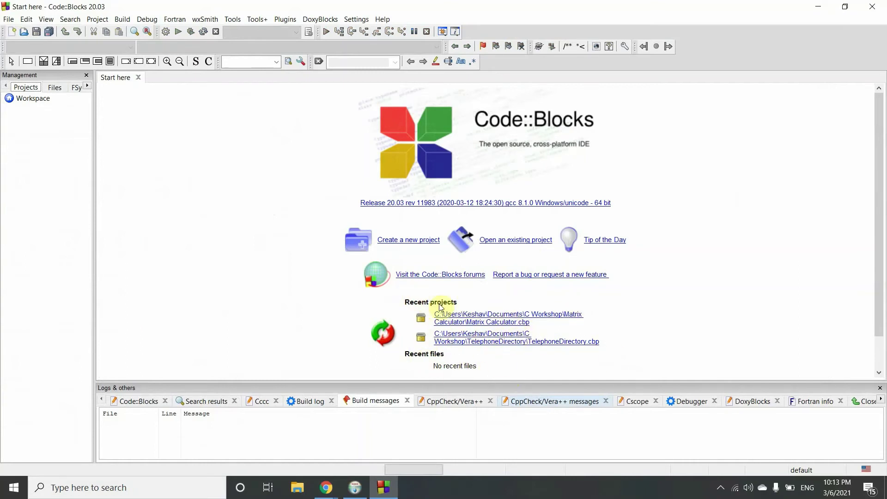
Step: Start a new project from the Console application template and choose C as its language
click(417, 244)
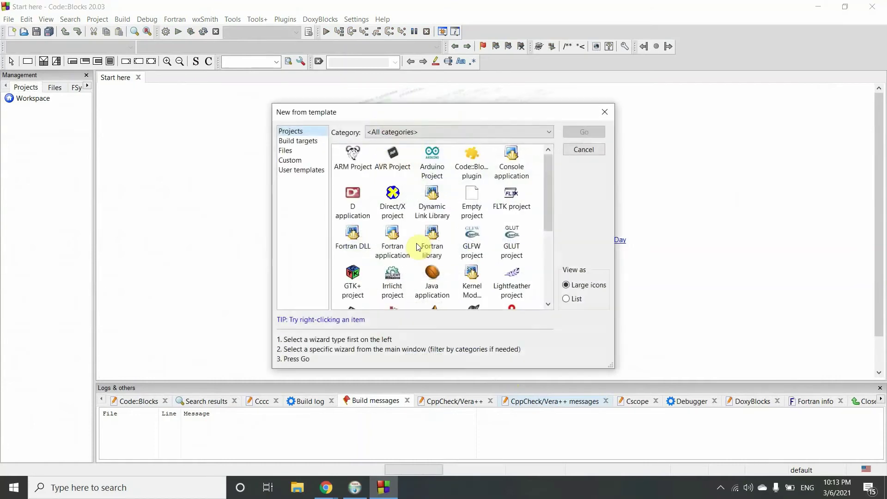
click(579, 149)
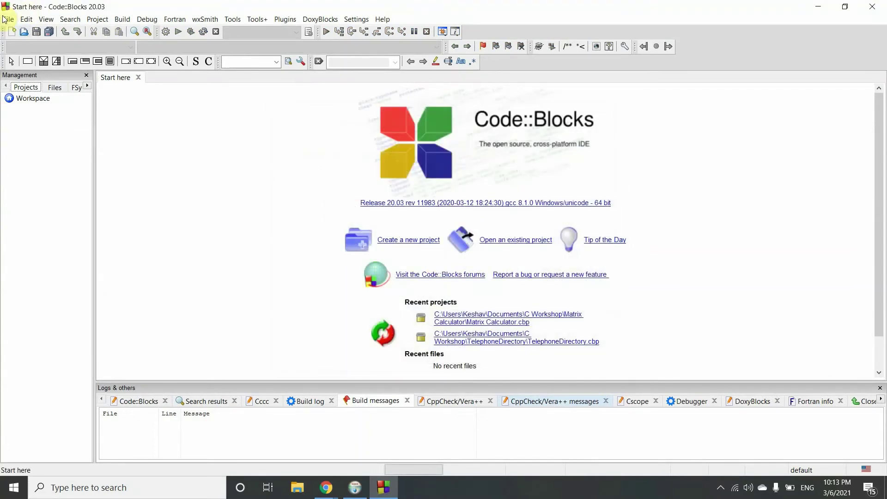
click(8, 19)
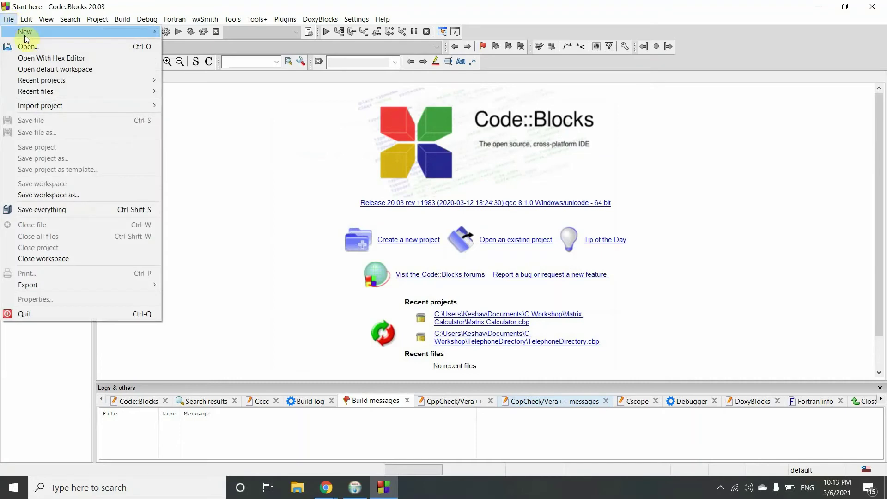
mouse_move(24, 32)
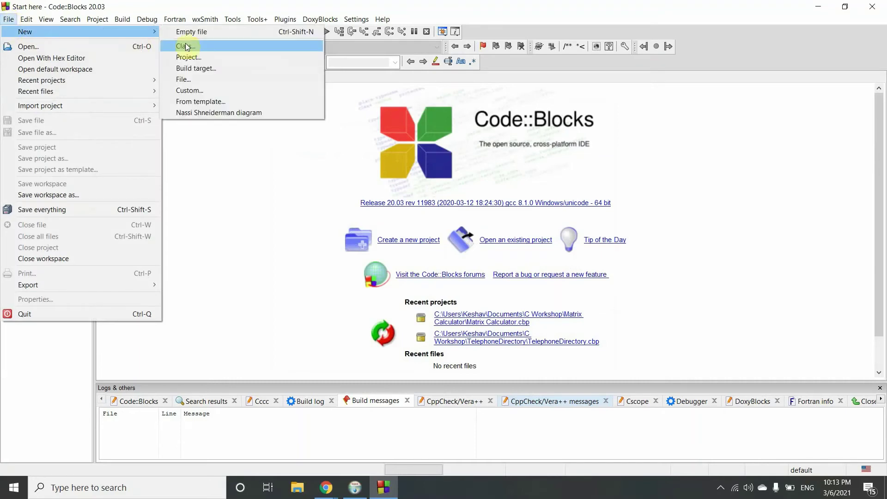
click(211, 58)
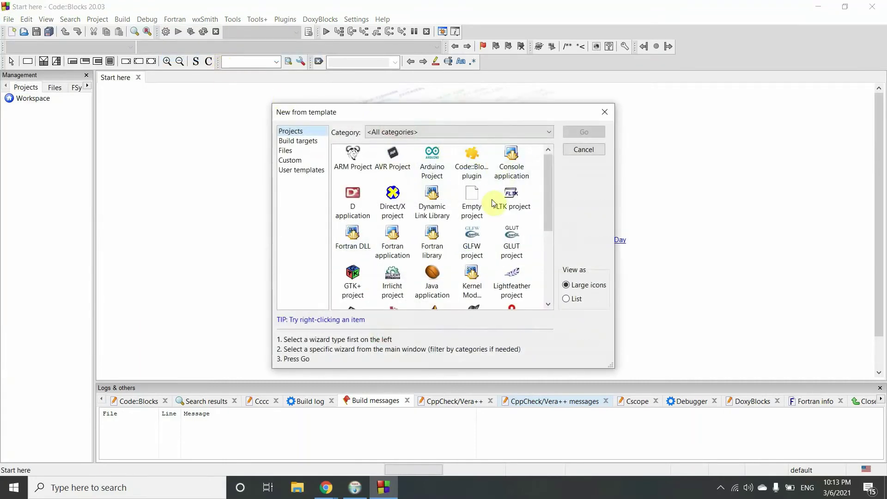
scroll(494, 199, down, 5)
scroll(476, 204, up, 5)
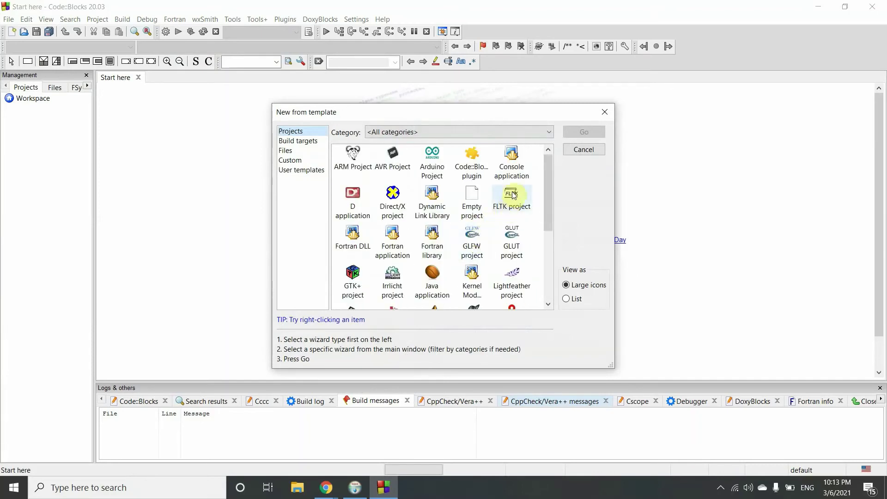
click(510, 168)
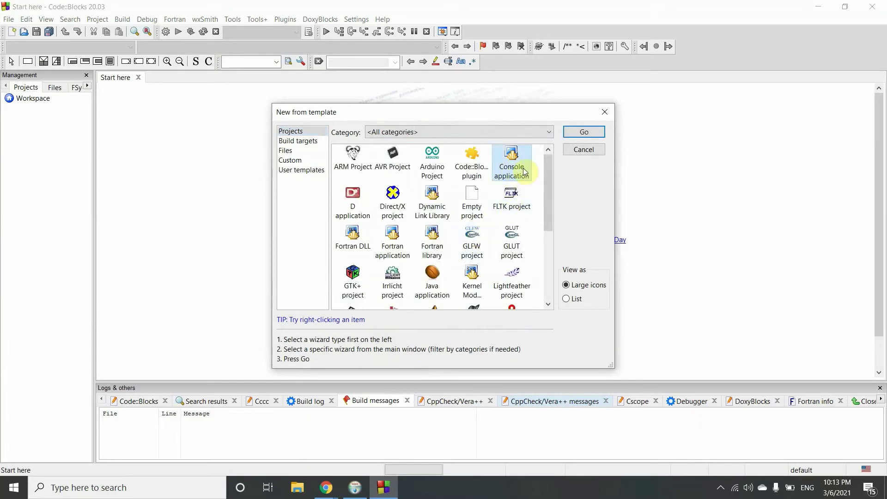
click(589, 133)
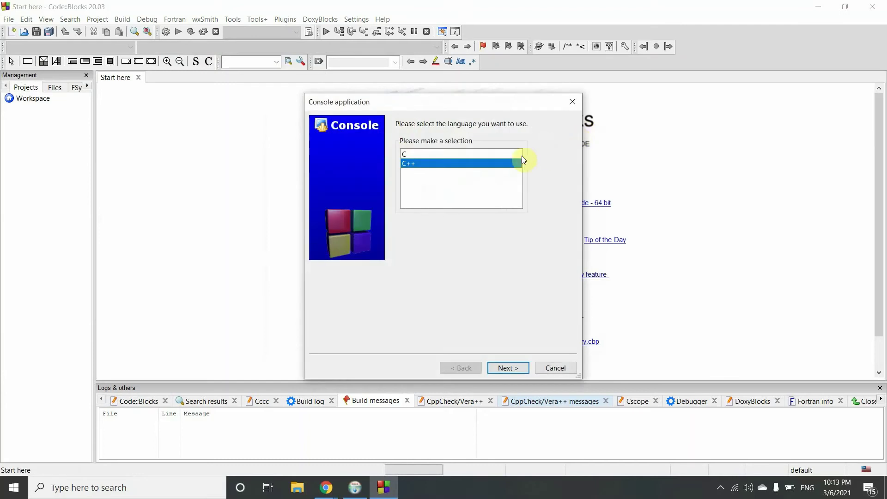
click(508, 368)
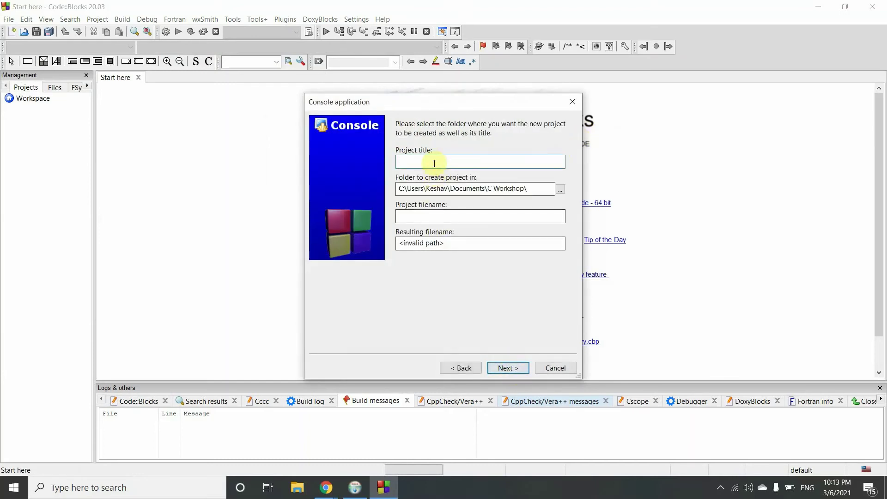
Step: Choose the C Workshop folder inside Documents as the location for the new project
click(560, 189)
click(445, 141)
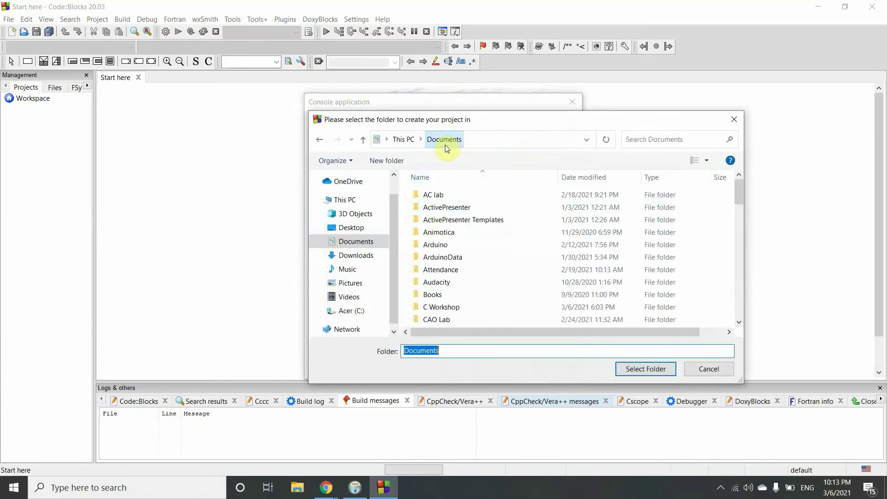
scroll(455, 301, down, 7)
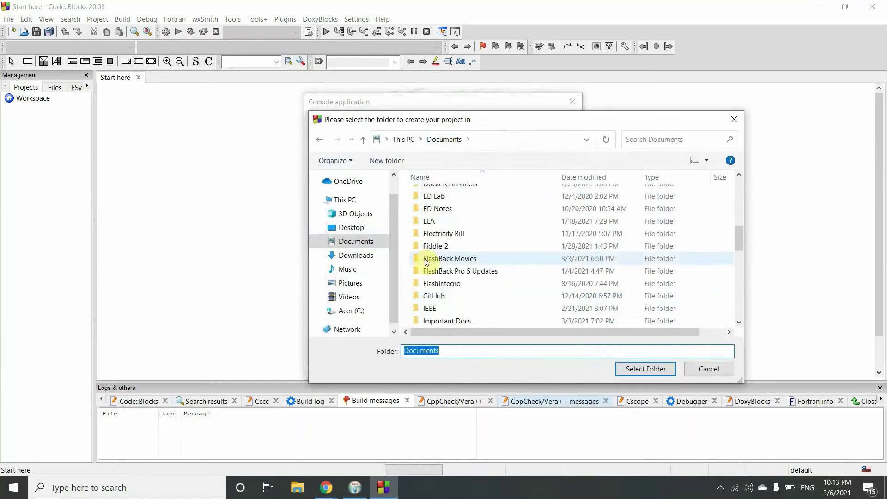
scroll(465, 283, up, 3)
scroll(462, 273, up, 2)
double_click(460, 230)
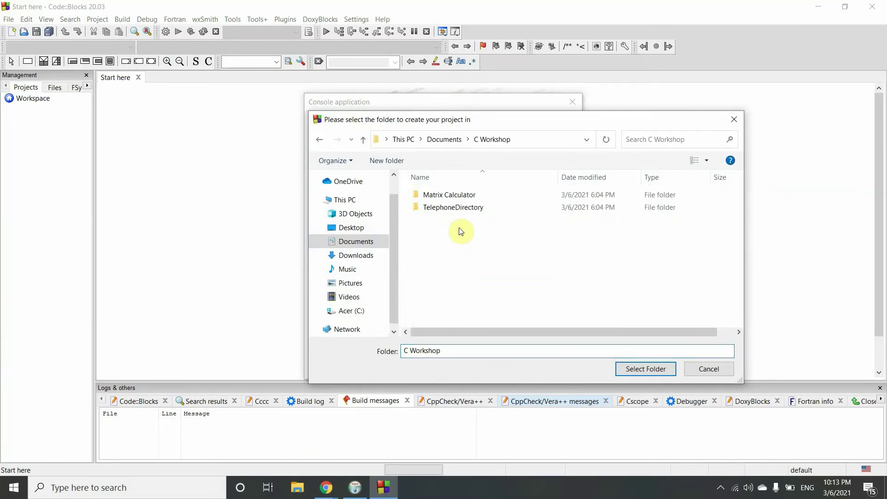
right_click(479, 253)
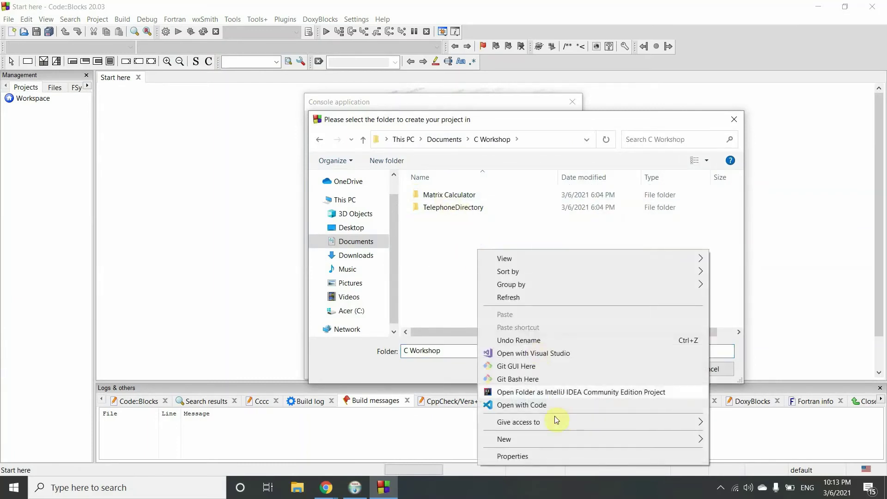
click(451, 334)
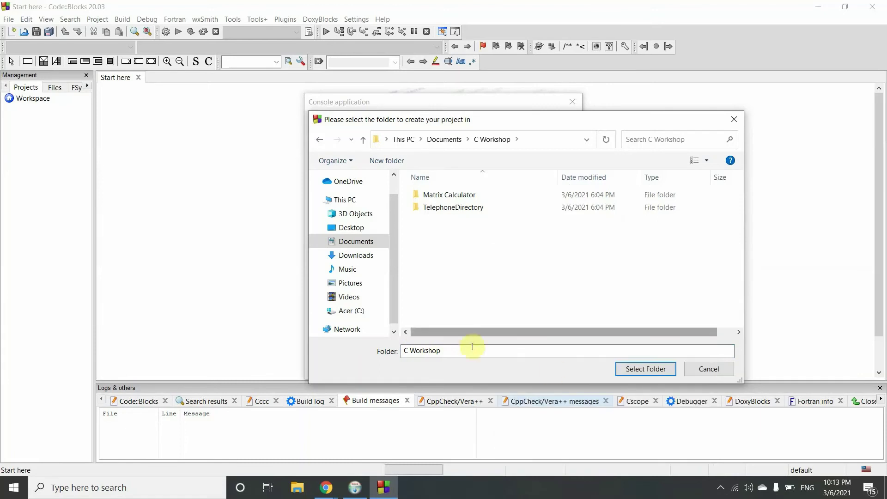
click(630, 368)
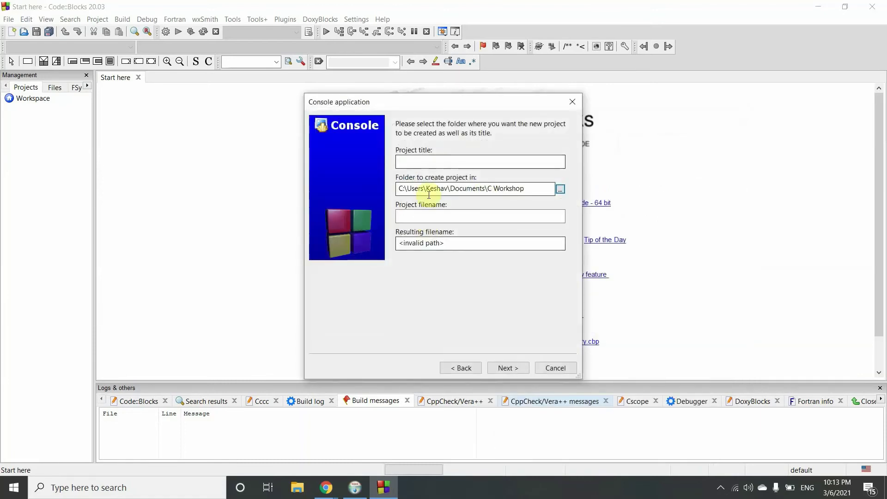
Step: Title the project Firstever and create it with the GNU GCC Compiler and both the Debug and Release configurations
click(492, 161)
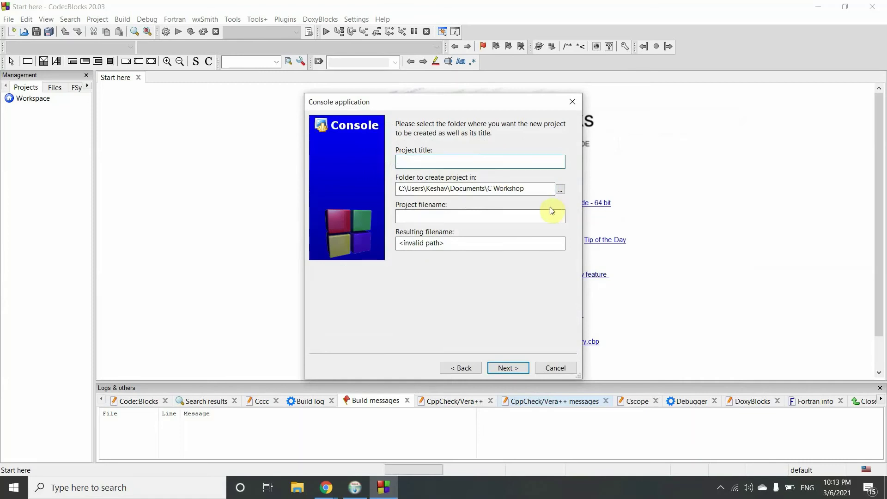
text(Firs)
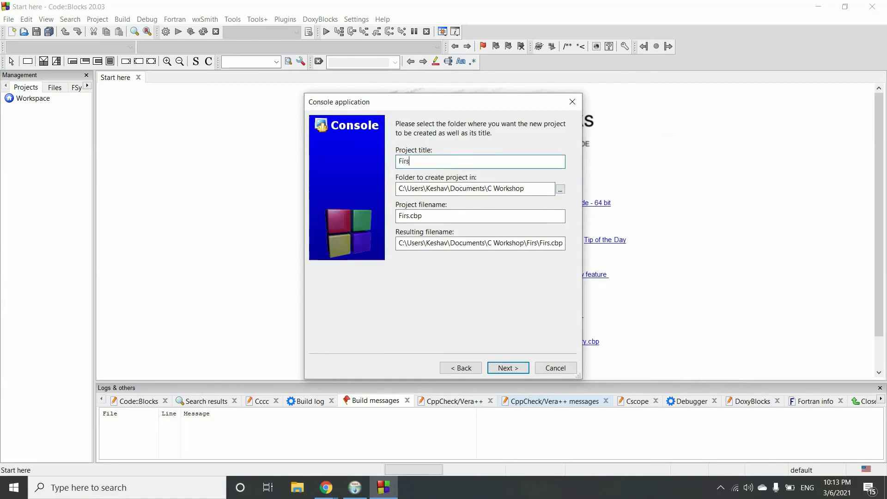
text(tever)
click(506, 369)
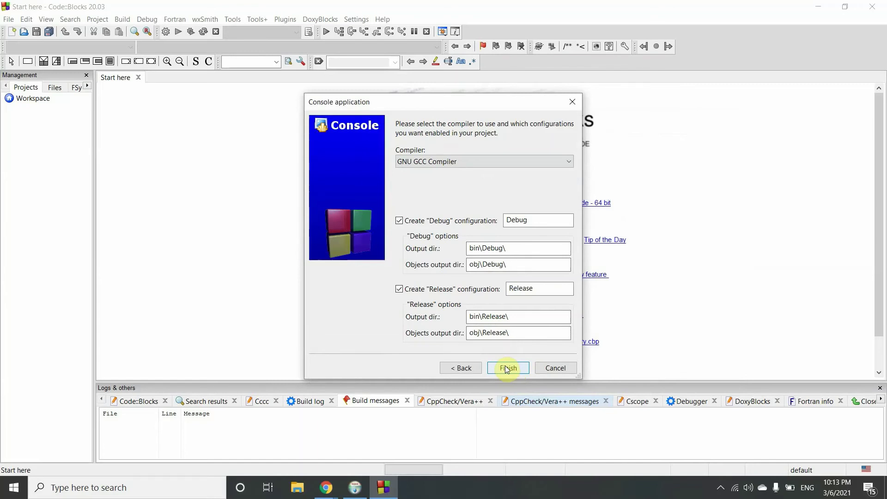
click(507, 368)
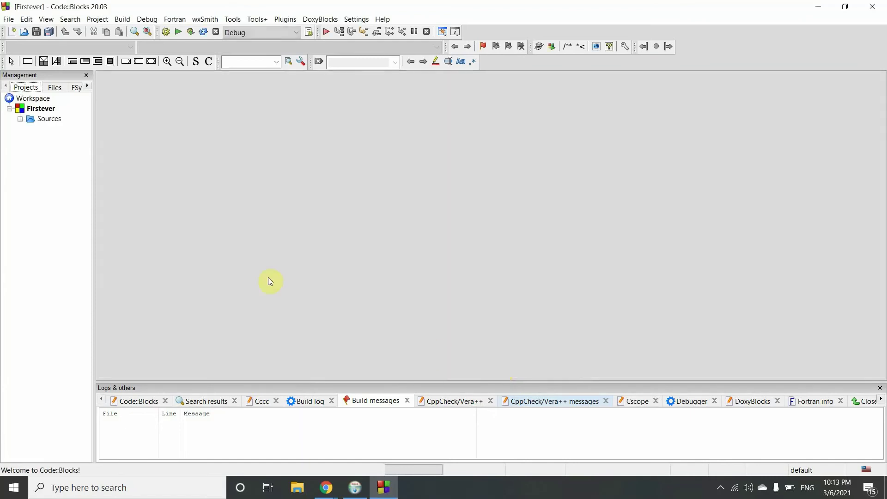
Step: Open main.c from the Firstever project's Sources, then build and run the project
click(21, 120)
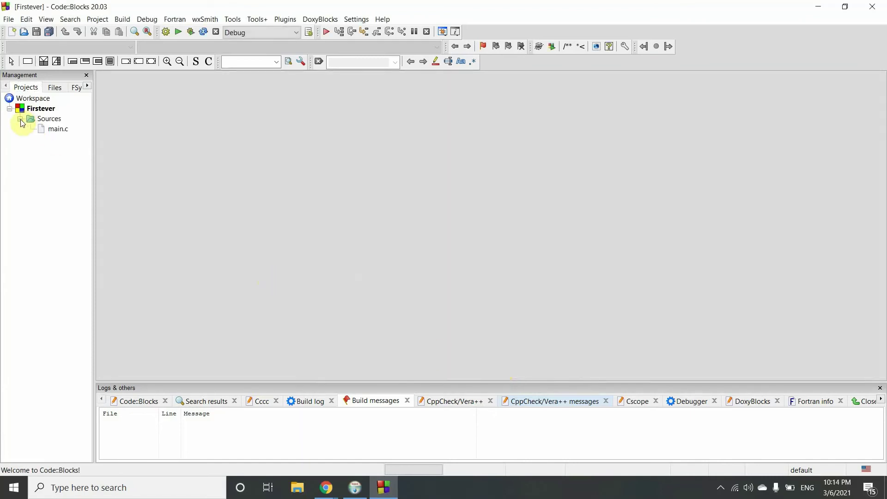
double_click(54, 130)
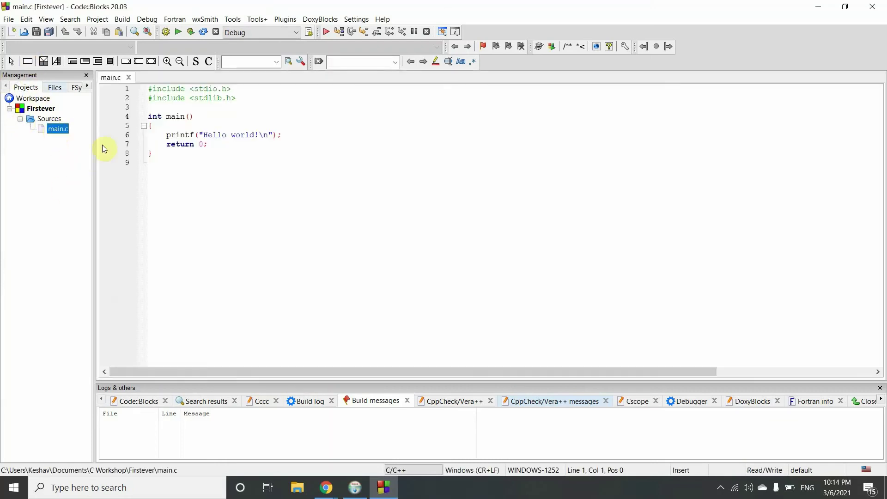
click(159, 127)
click(271, 191)
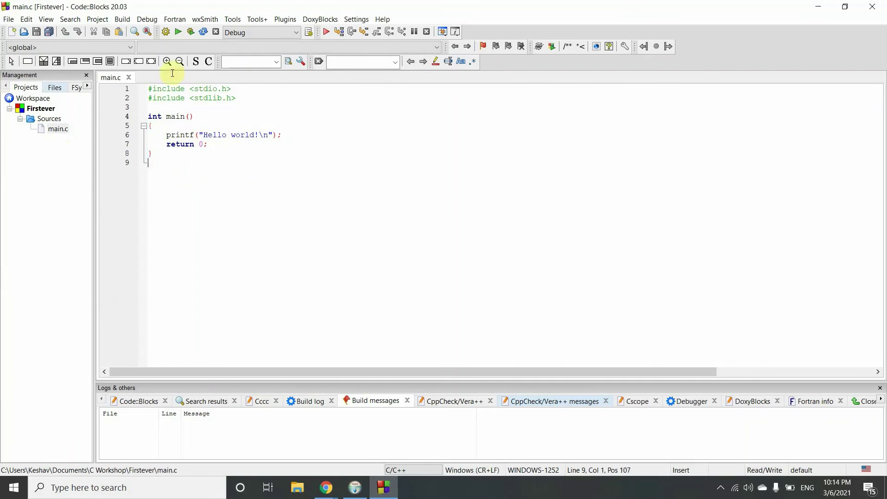
click(191, 35)
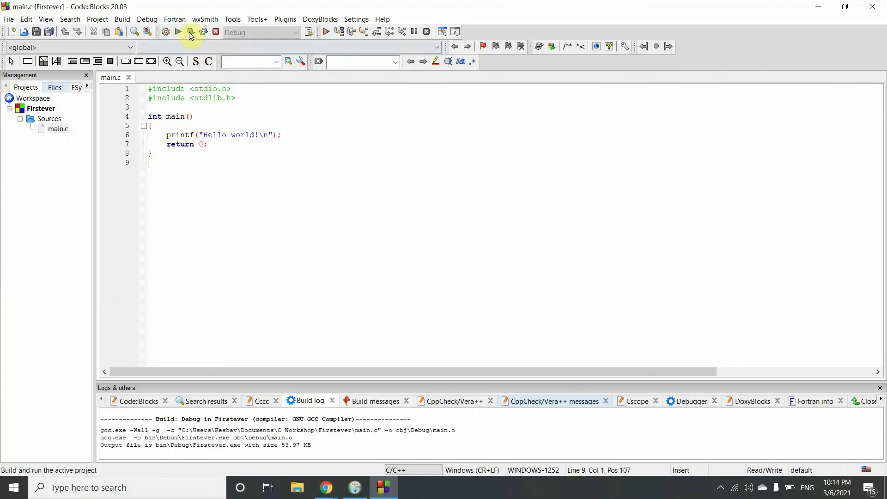